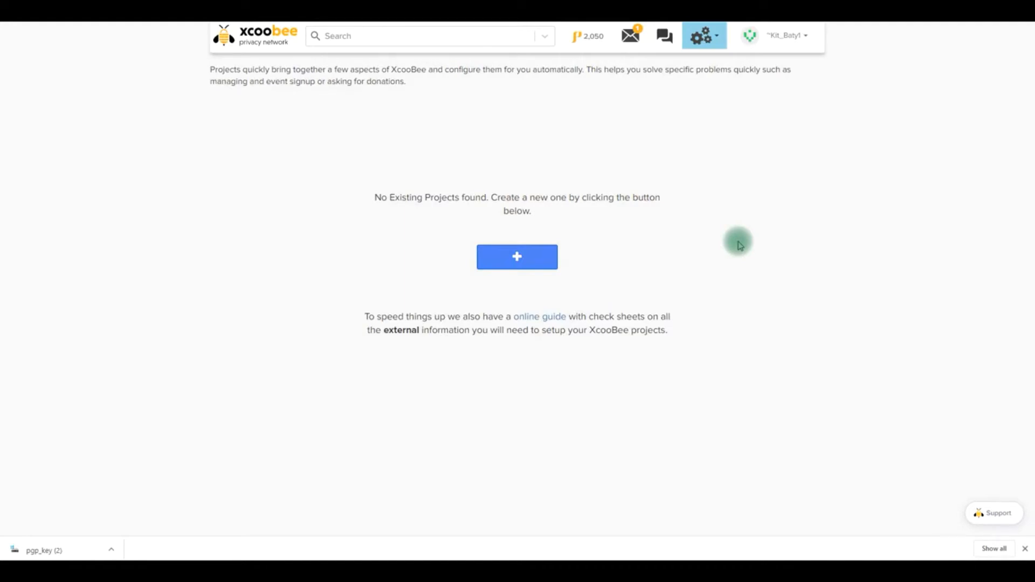
# Create a new project of the Donation Collection type and continue to its general settings
pyautogui.click(515, 264)
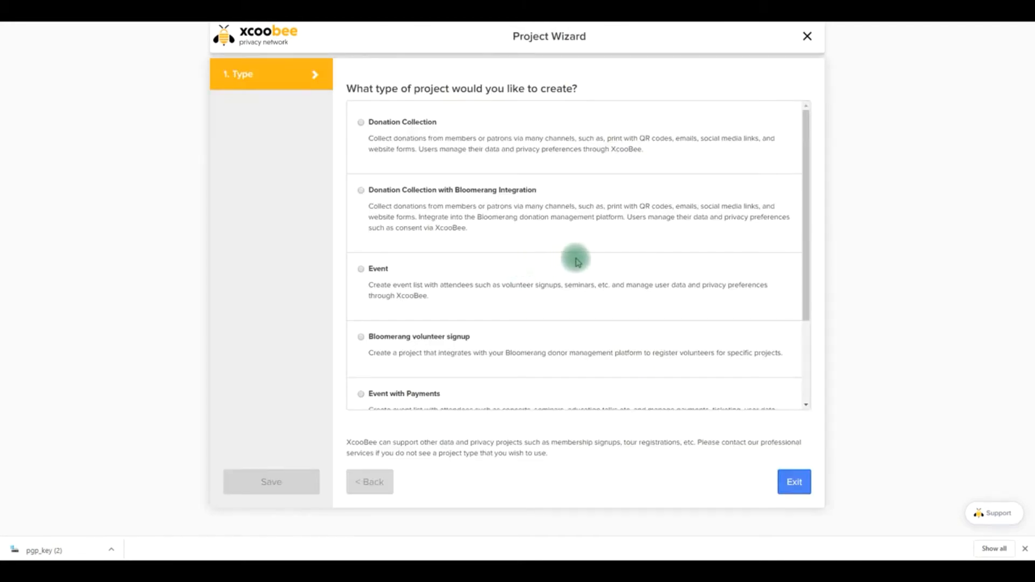
pyautogui.moveTo(807, 168); pyautogui.dragTo(814, 134)
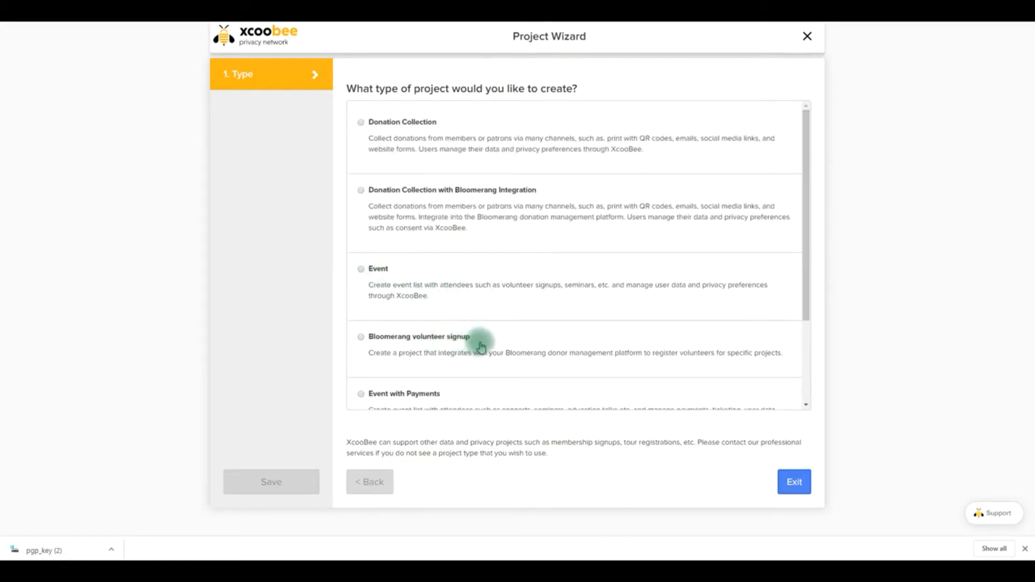
pyautogui.scroll(-3, 480, 345)
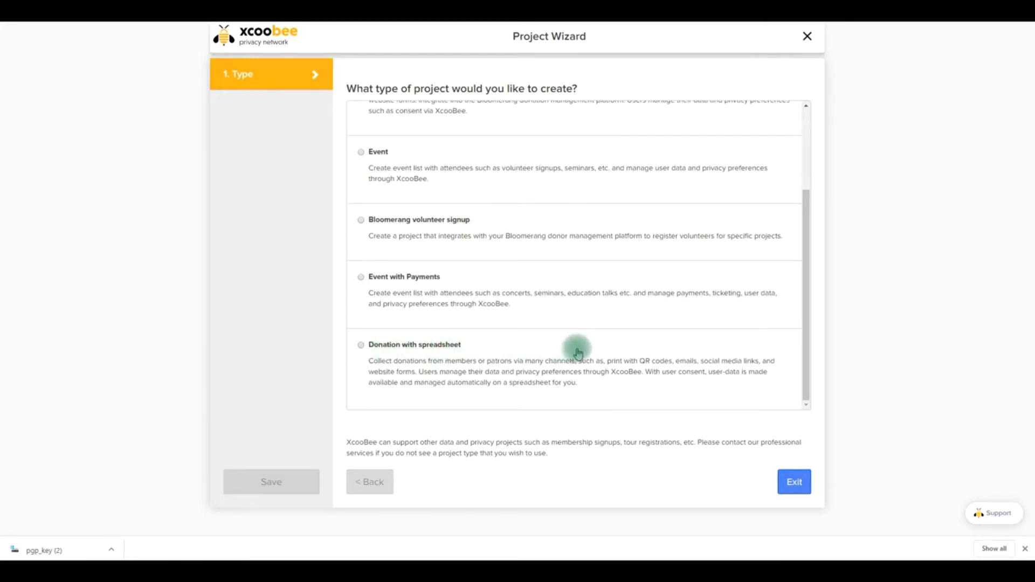
pyautogui.scroll(3, 578, 353)
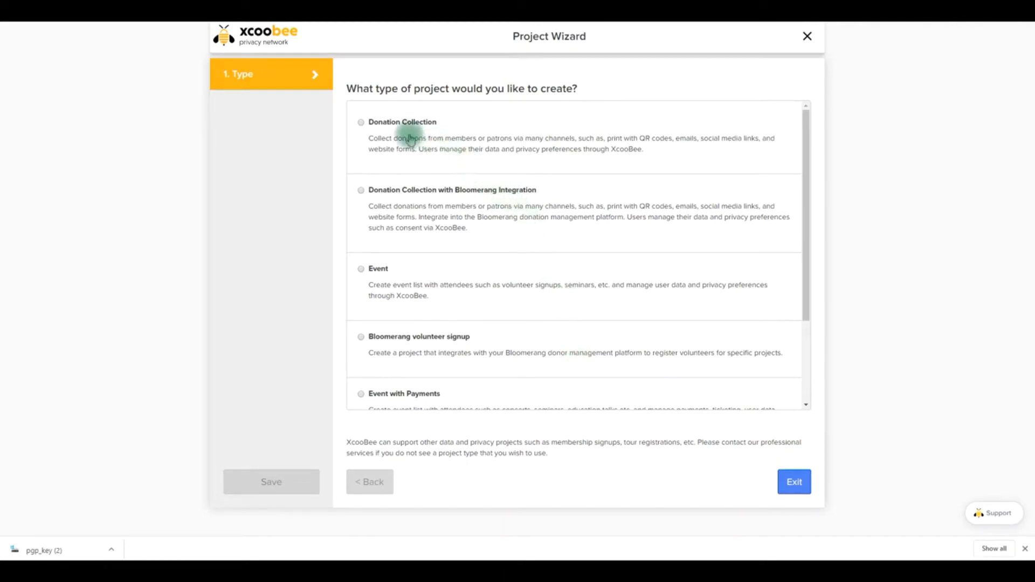
pyautogui.click(381, 126)
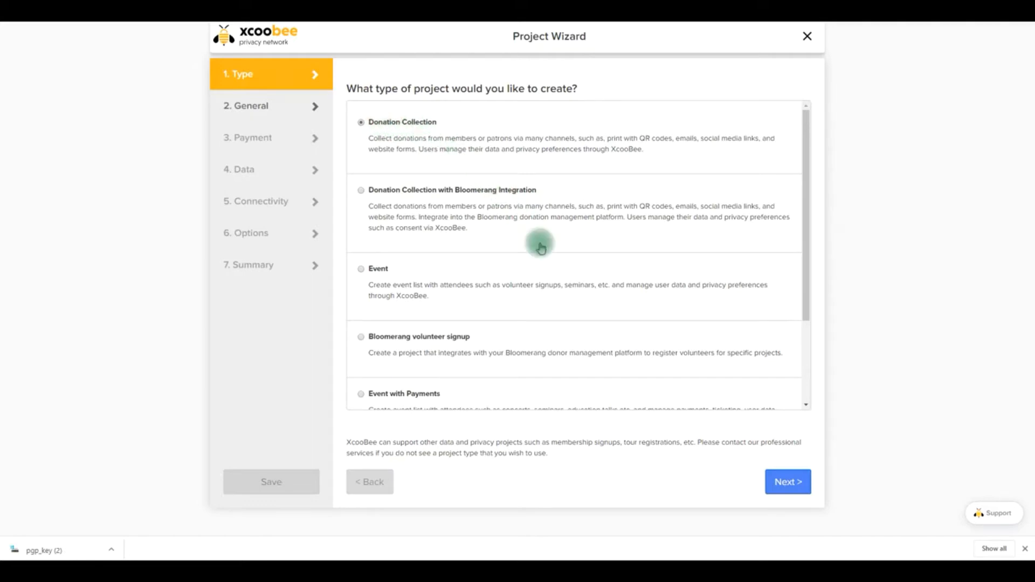
pyautogui.click(788, 489)
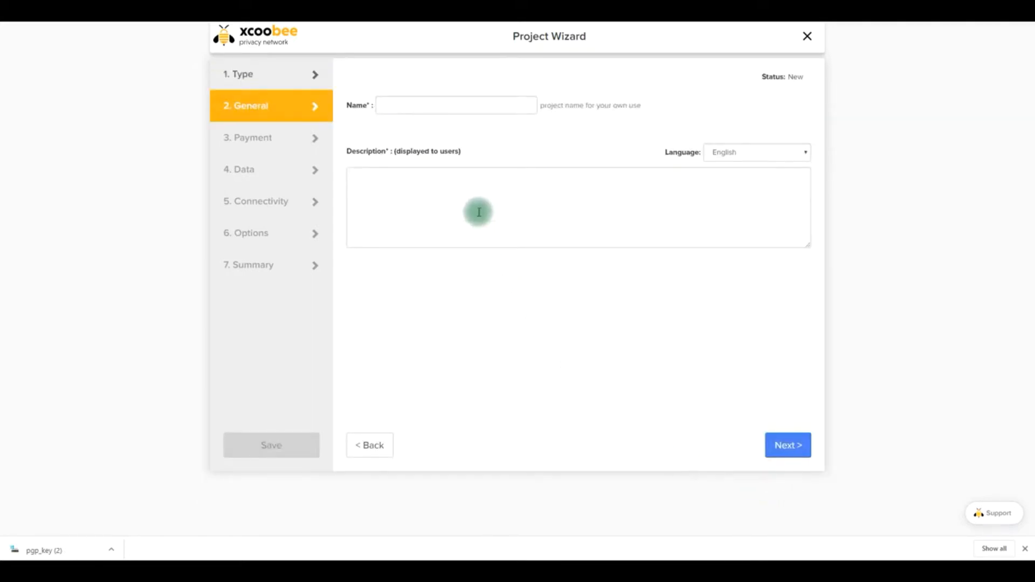
# Name the project "United Way Campaign 1" and enter the English description "Thank you for your support. We appreciate it."
pyautogui.click(384, 105)
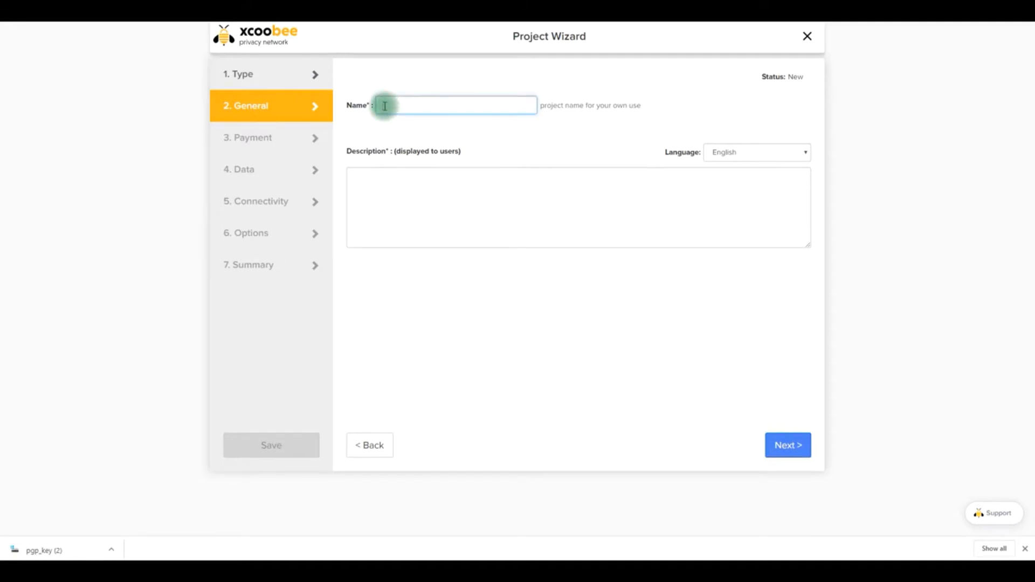
pyautogui.write('United Way Campaign 1')
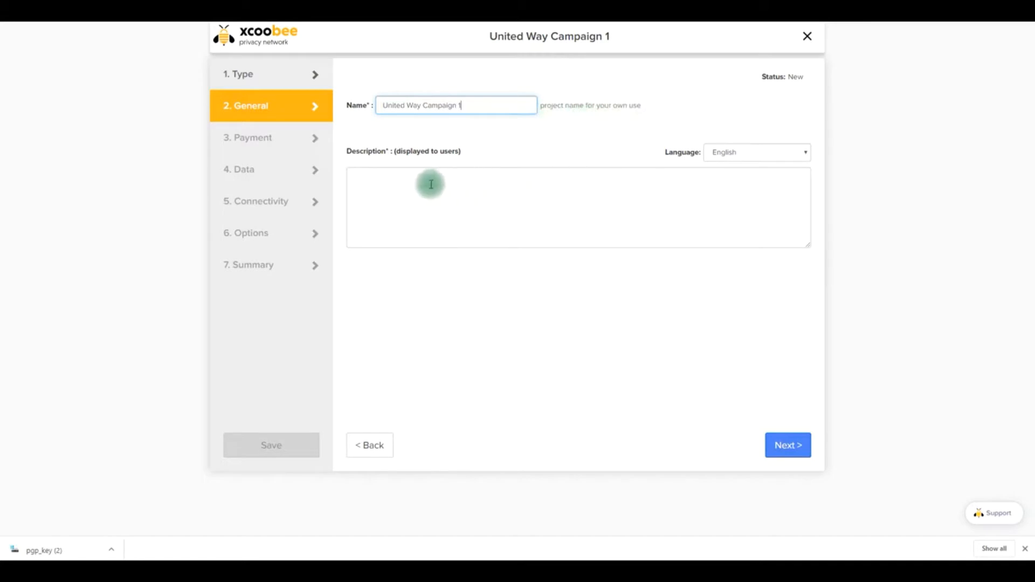
pyautogui.click(401, 186)
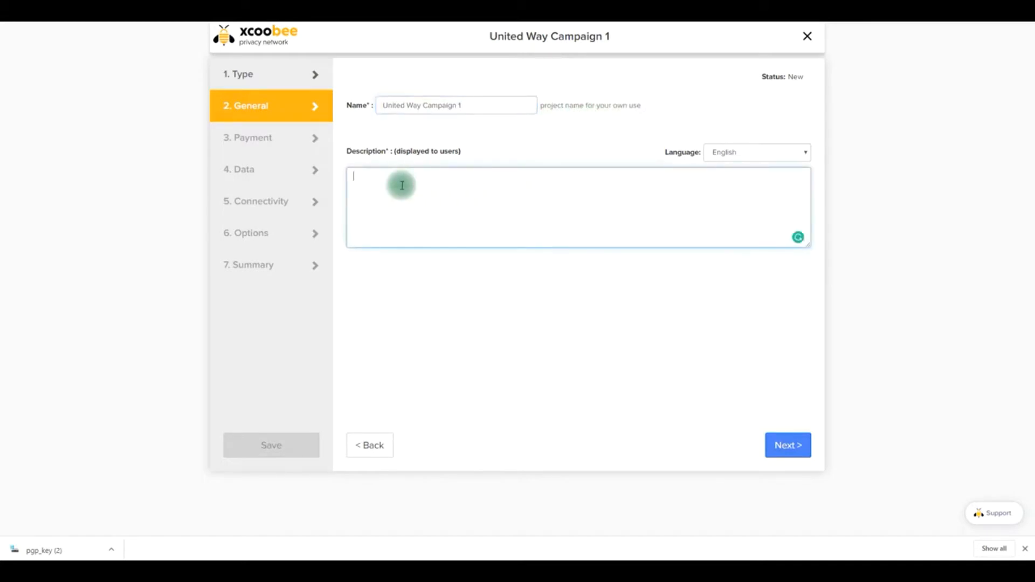
pyautogui.write('Thank you for your support. We appreciate it.')
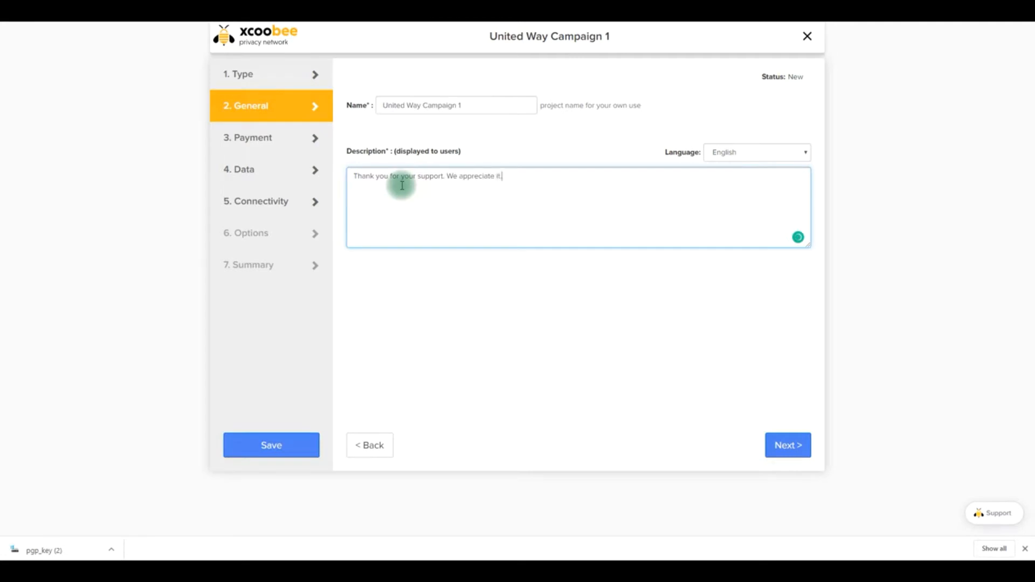
# Add the Español description "Gracias por tu apoyo. Lo appreciamos."
pyautogui.click(786, 153)
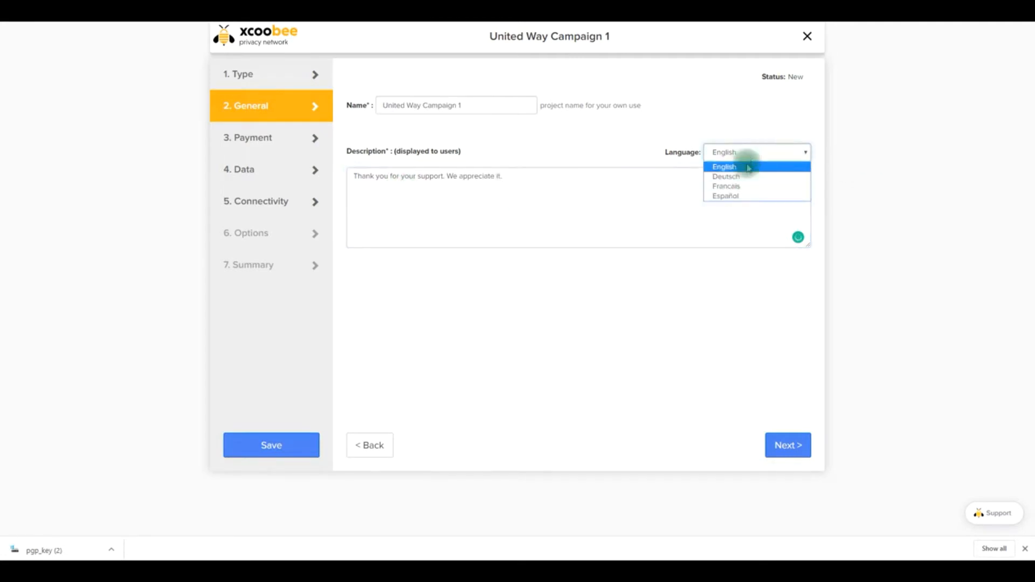
pyautogui.click(738, 196)
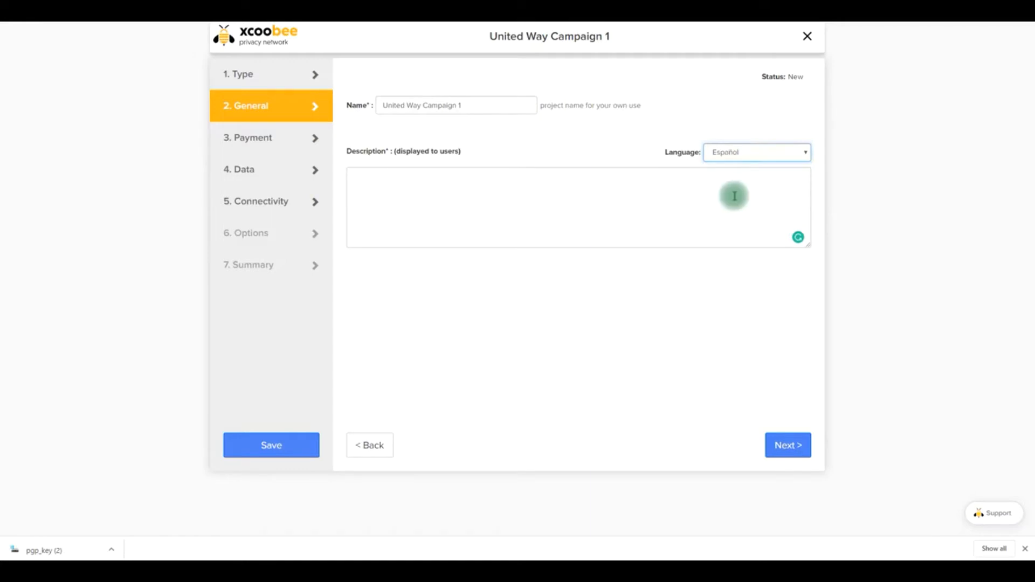
pyautogui.click(460, 196)
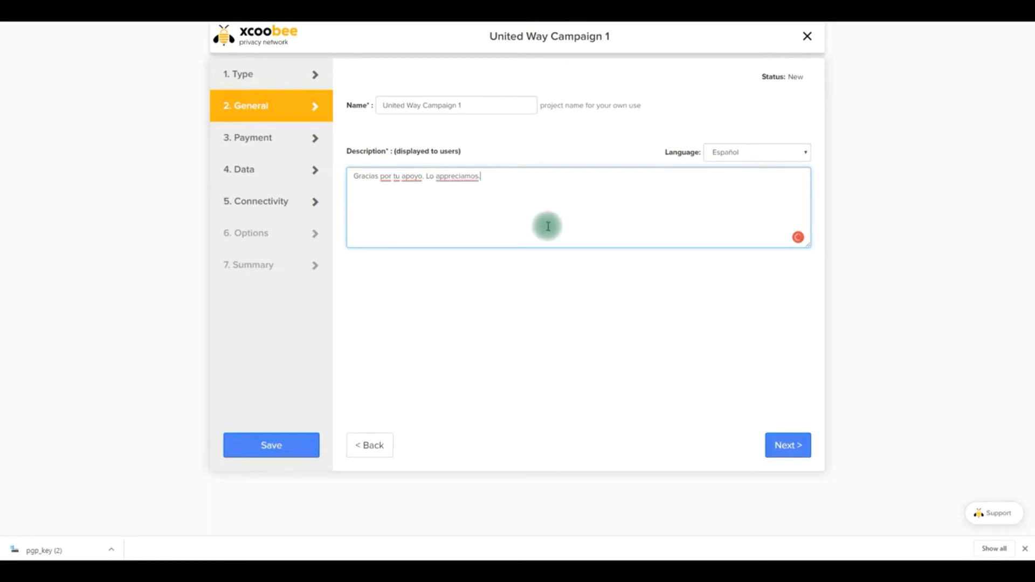
# Accept the default USD credit card payment and Minimized data settings, continuing to the connectivity setup
pyautogui.click(785, 446)
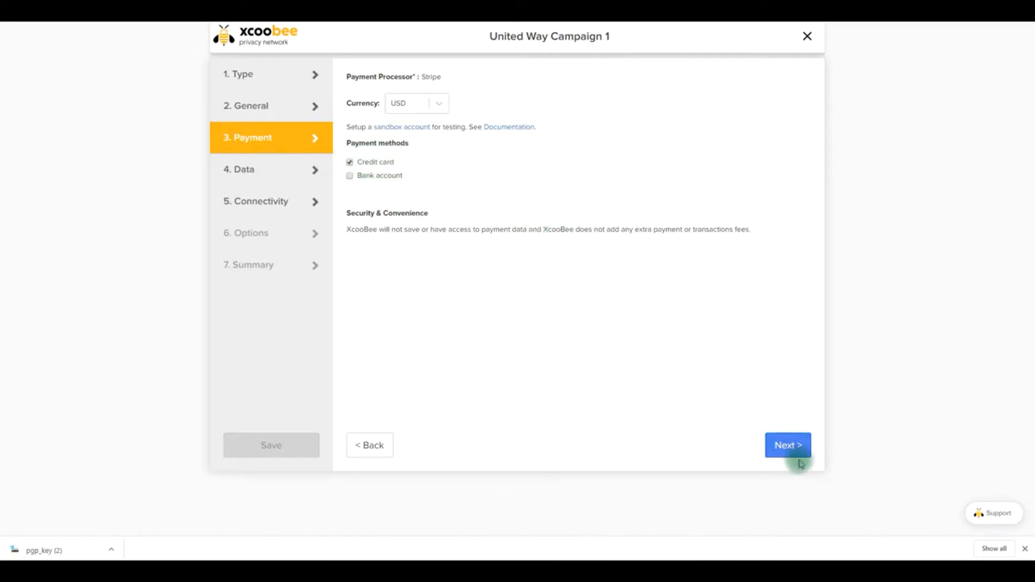
pyautogui.click(779, 454)
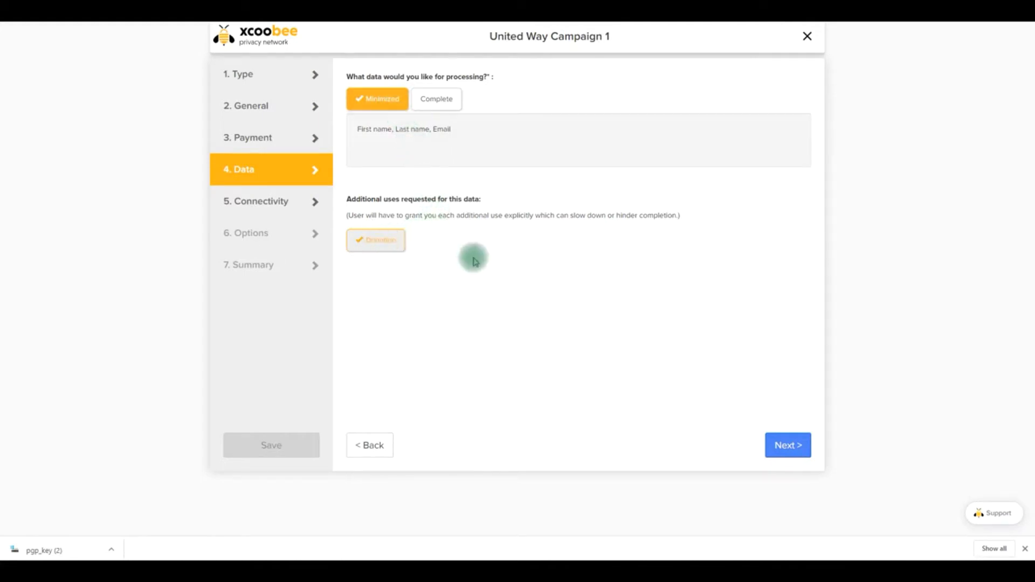
pyautogui.click(785, 448)
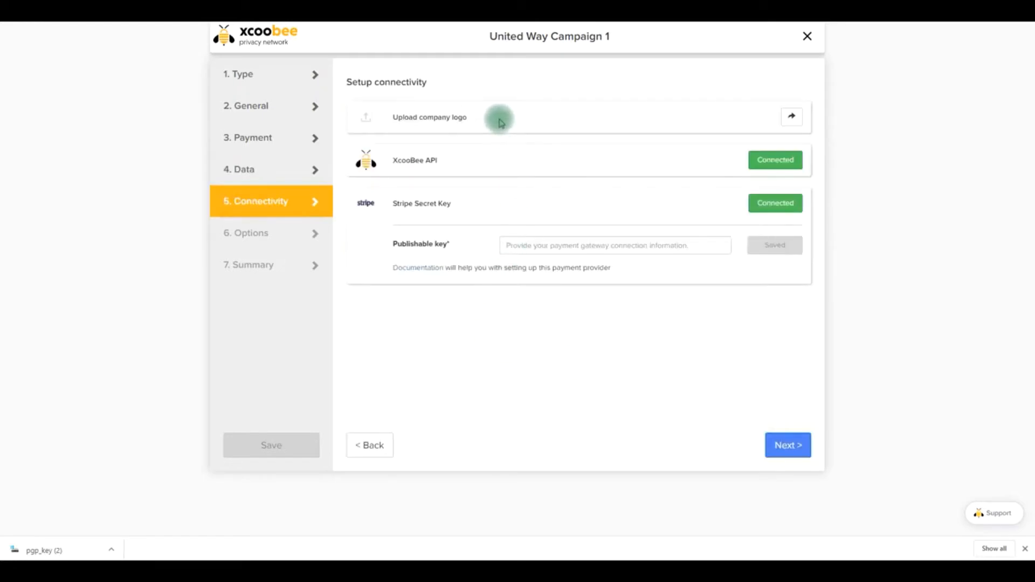
# Upload the company logo image in the consent administration options
pyautogui.click(792, 119)
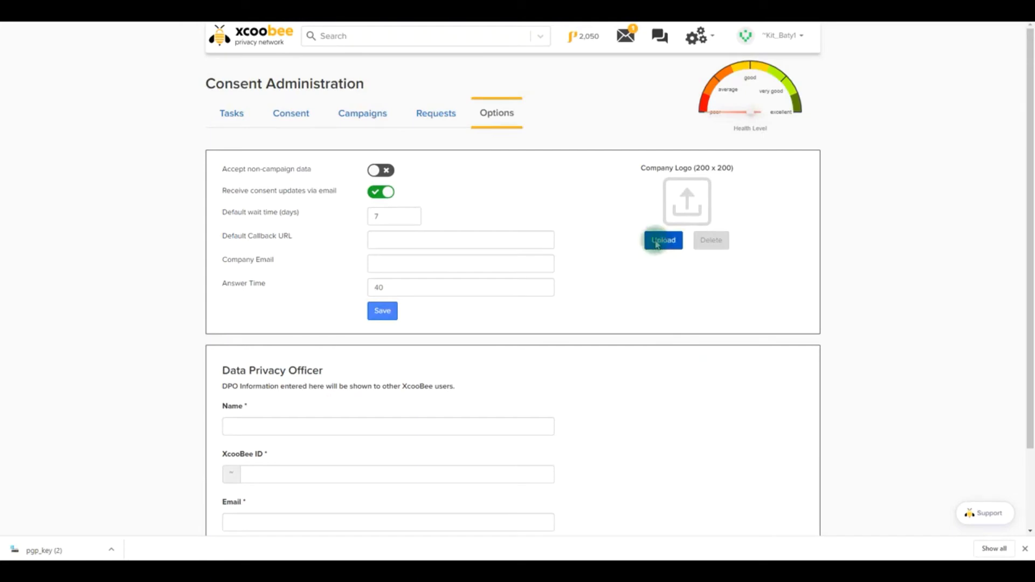
pyautogui.click(657, 241)
pyautogui.doubleClick(131, 67)
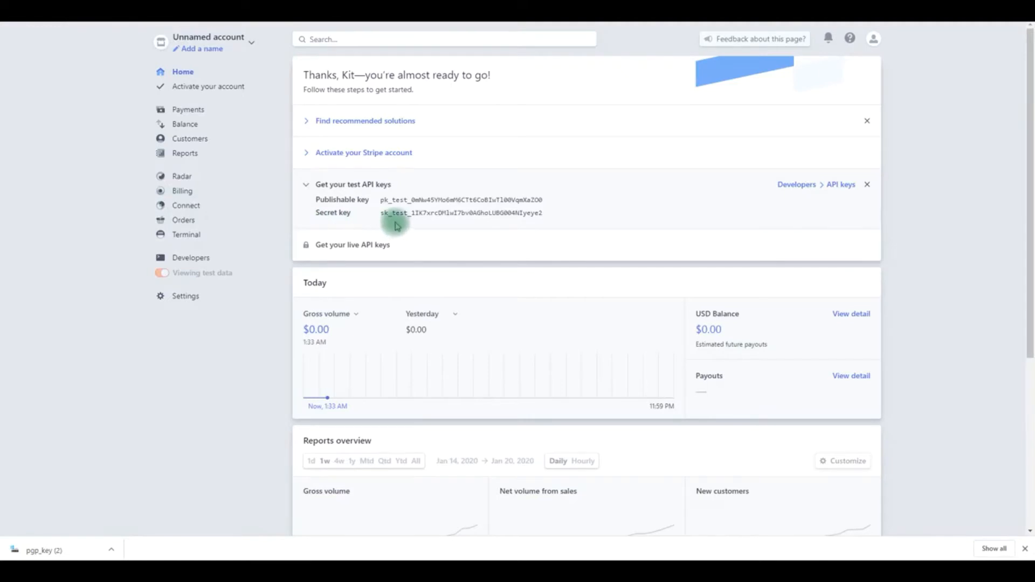
# Copy the publishable test key from the Stripe dashboard, paste it as the project's publishable key and continue to the options
pyautogui.click(506, 199)
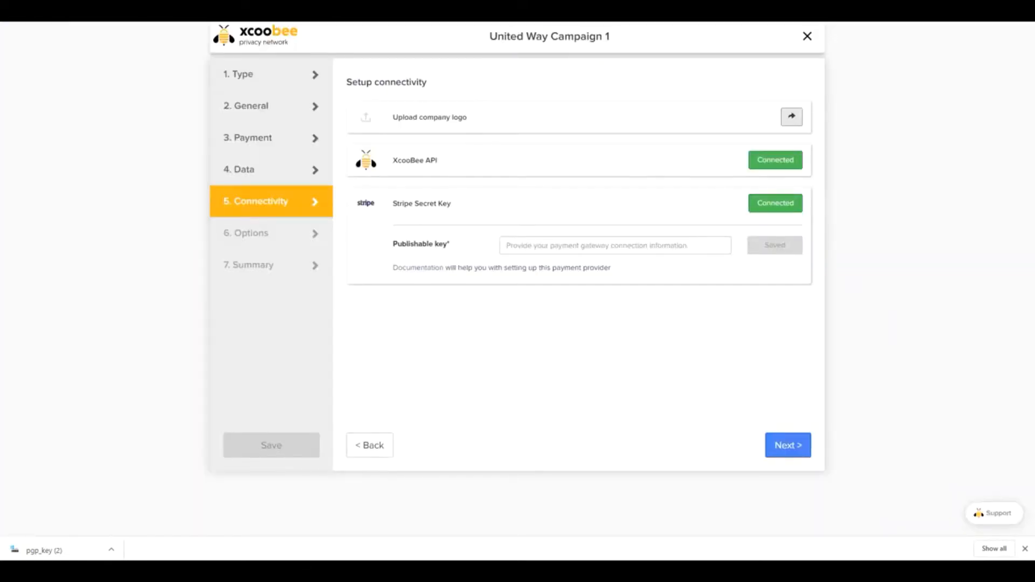
pyautogui.click(523, 246)
pyautogui.hotkey('ctrl', 'v')
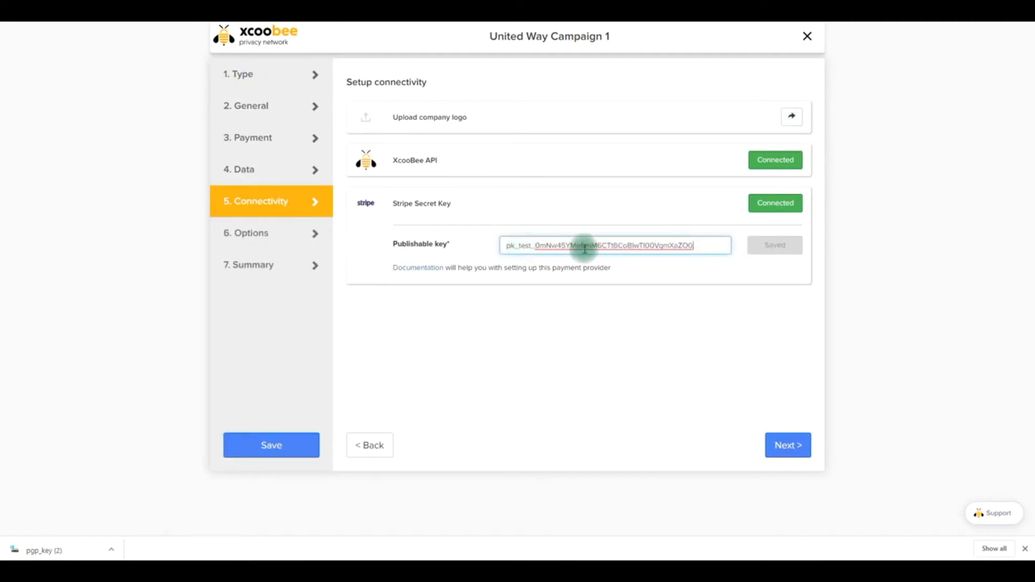
pyautogui.click(770, 248)
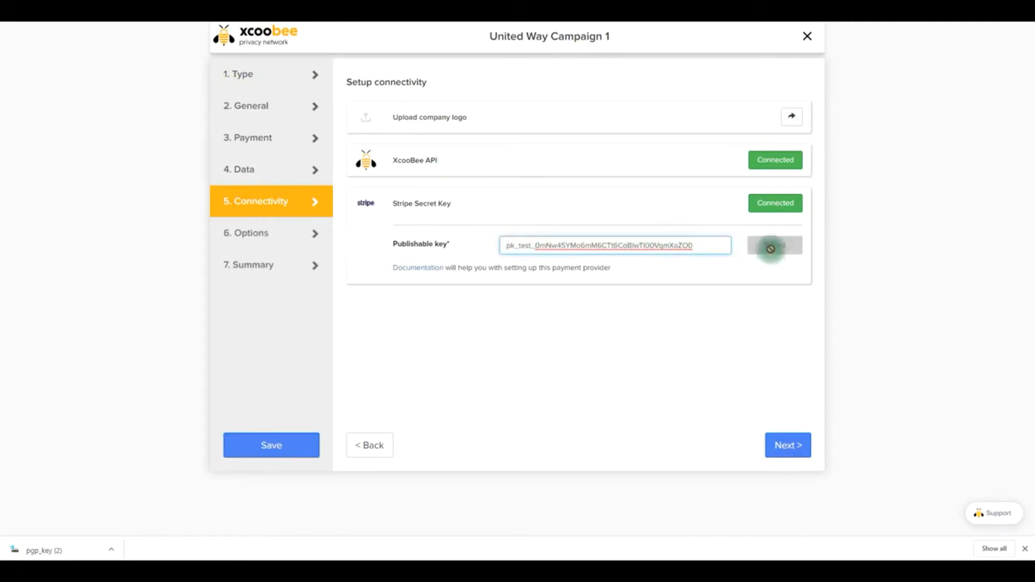
pyautogui.click(770, 451)
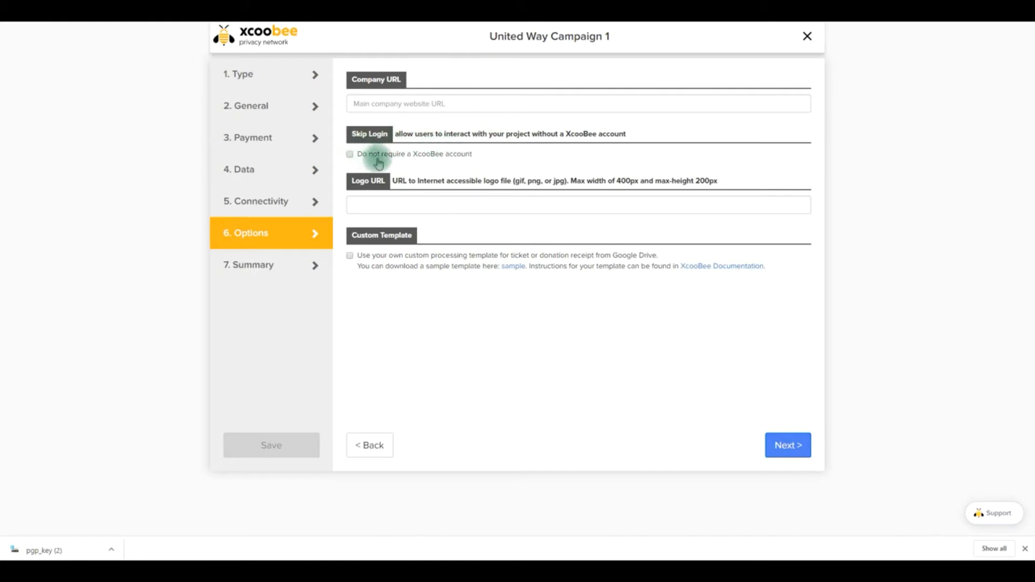
pyautogui.click(348, 155)
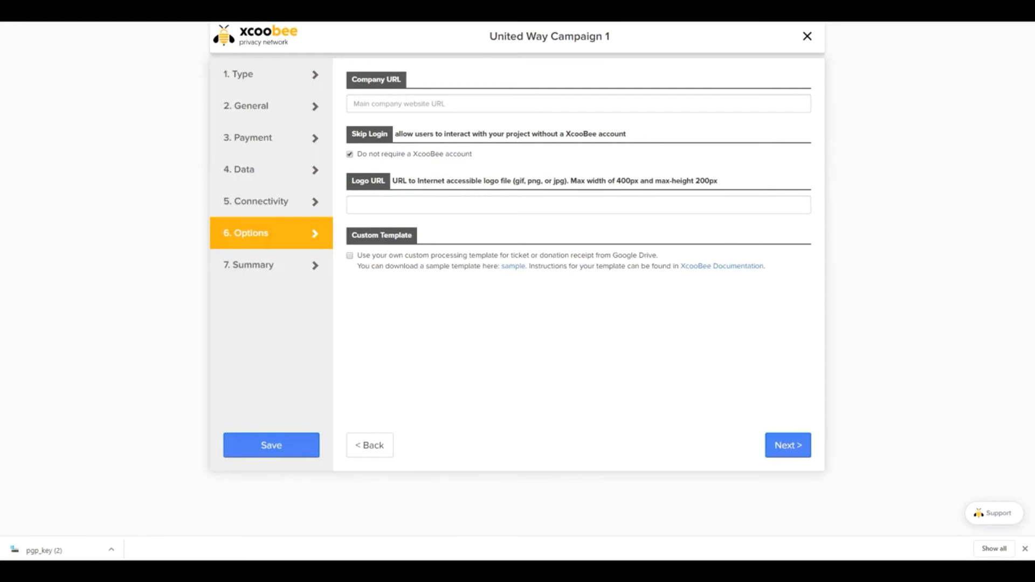
pyautogui.click(355, 204)
pyautogui.hotkey('ctrl', 'v')
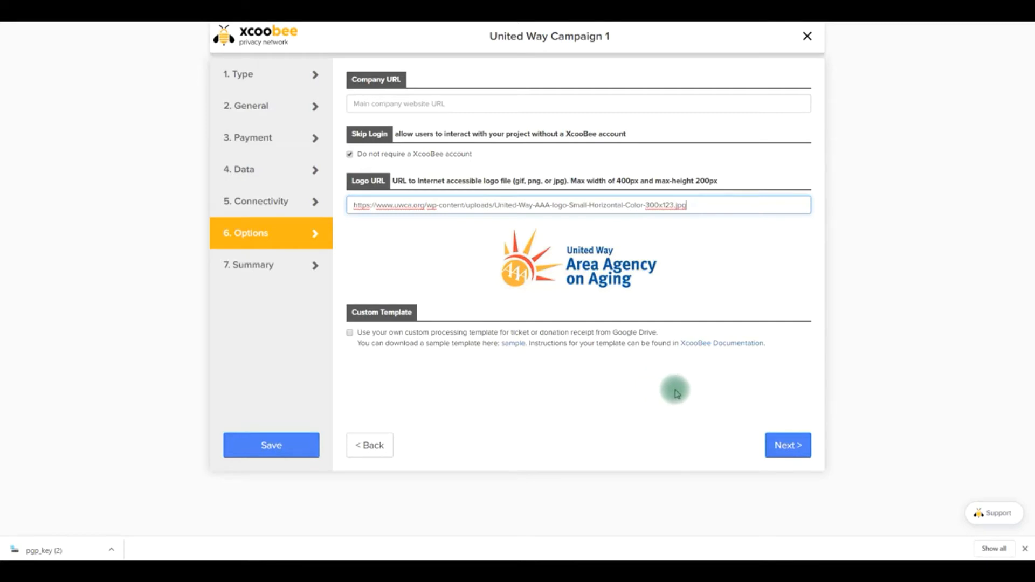
# Activate the project from its summary, then display and select its donation page URL
pyautogui.click(786, 447)
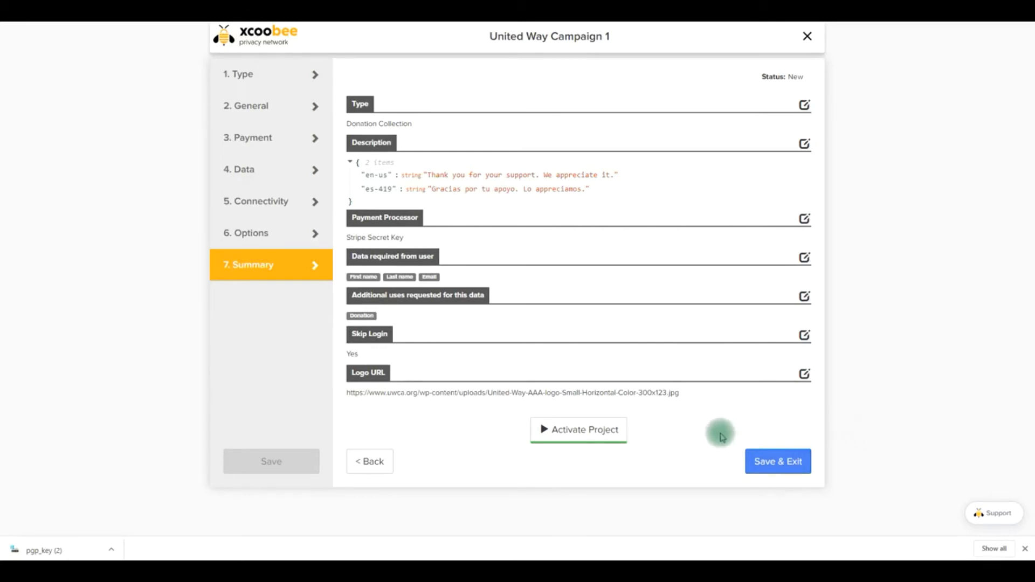
pyautogui.click(571, 432)
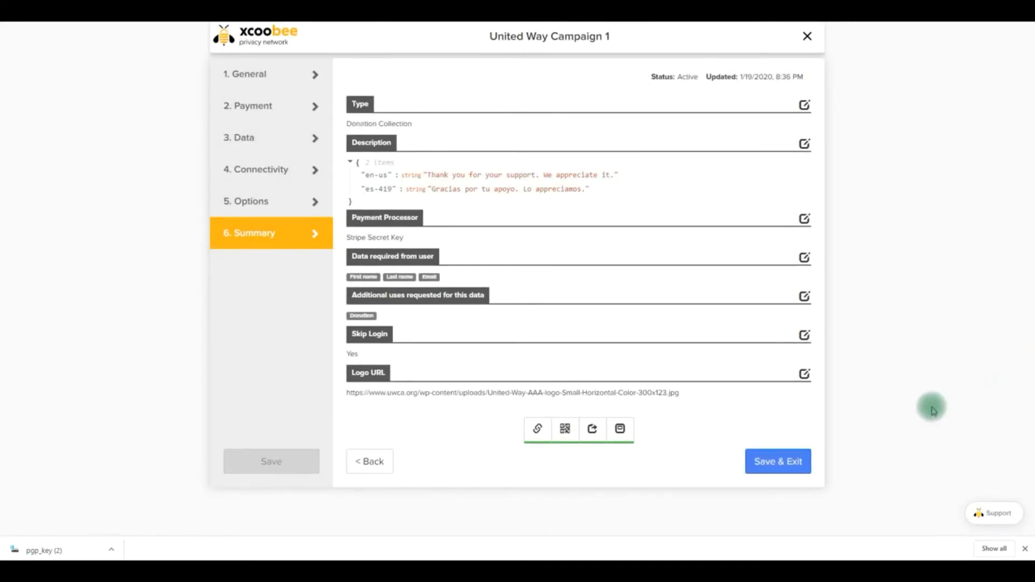
pyautogui.click(538, 434)
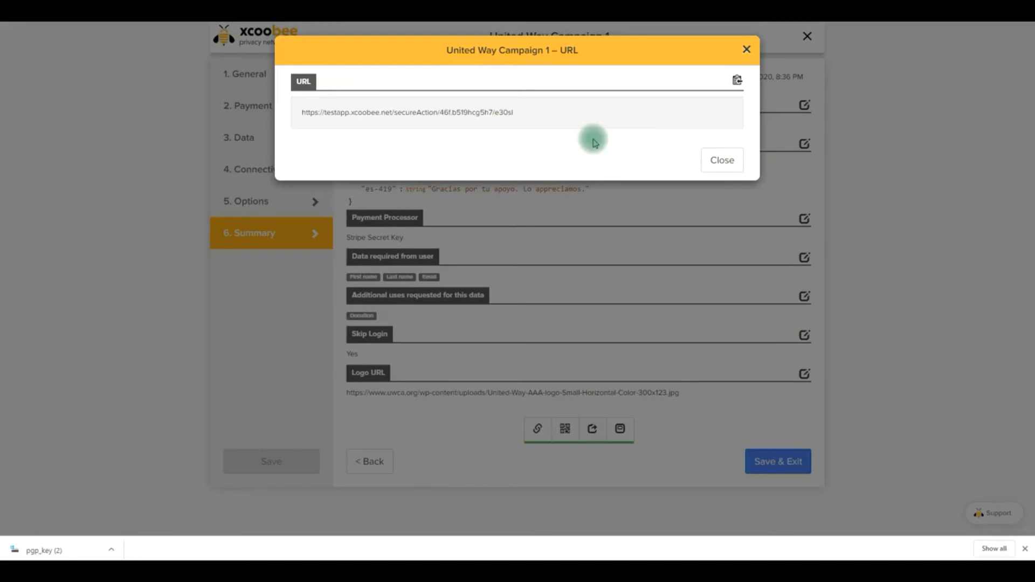
pyautogui.moveTo(524, 111); pyautogui.dragTo(351, 108)
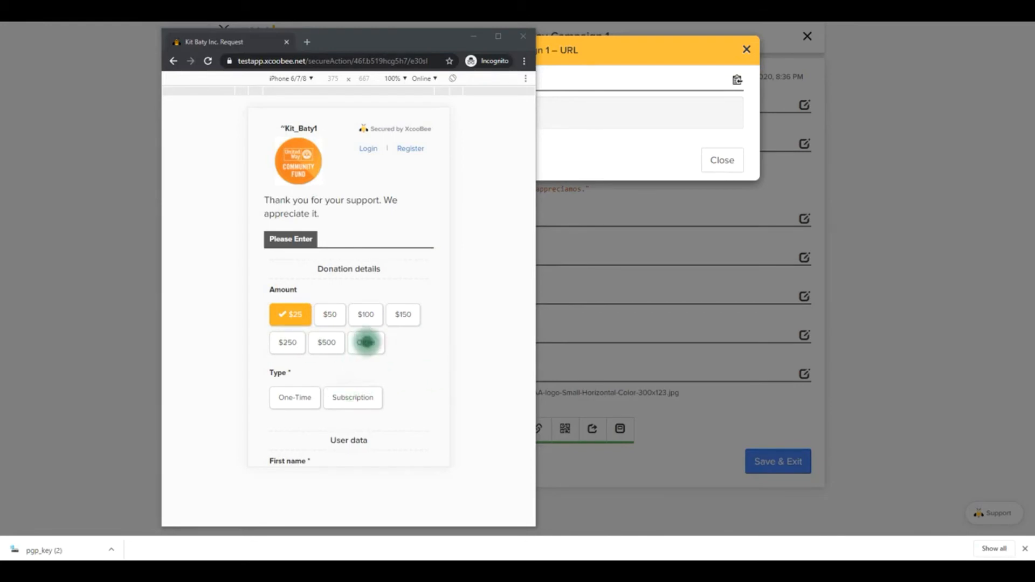
# Choose a $50 One-Time donation on the campaign's donation page in the incognito window
pyautogui.click(331, 315)
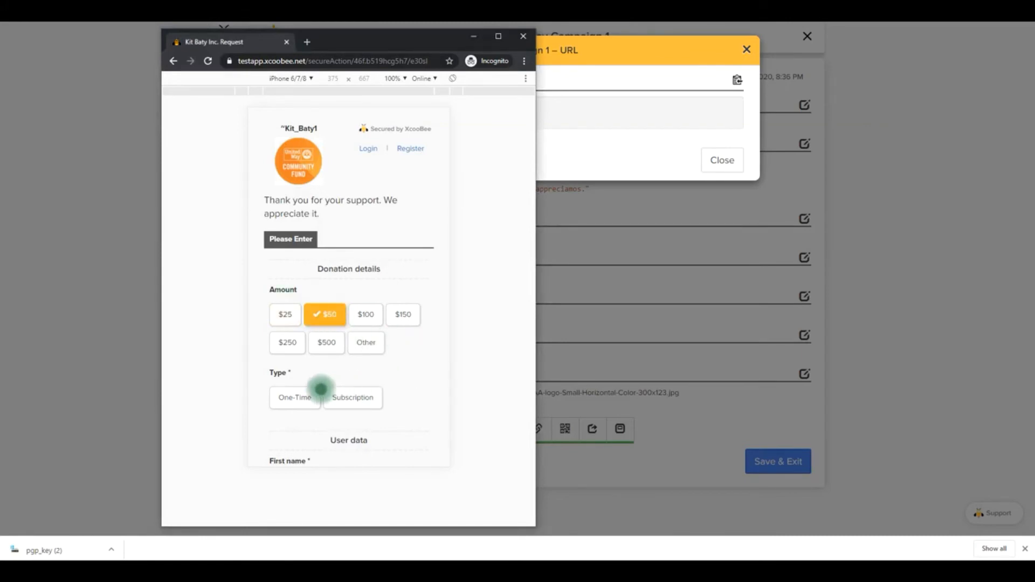
pyautogui.click(296, 399)
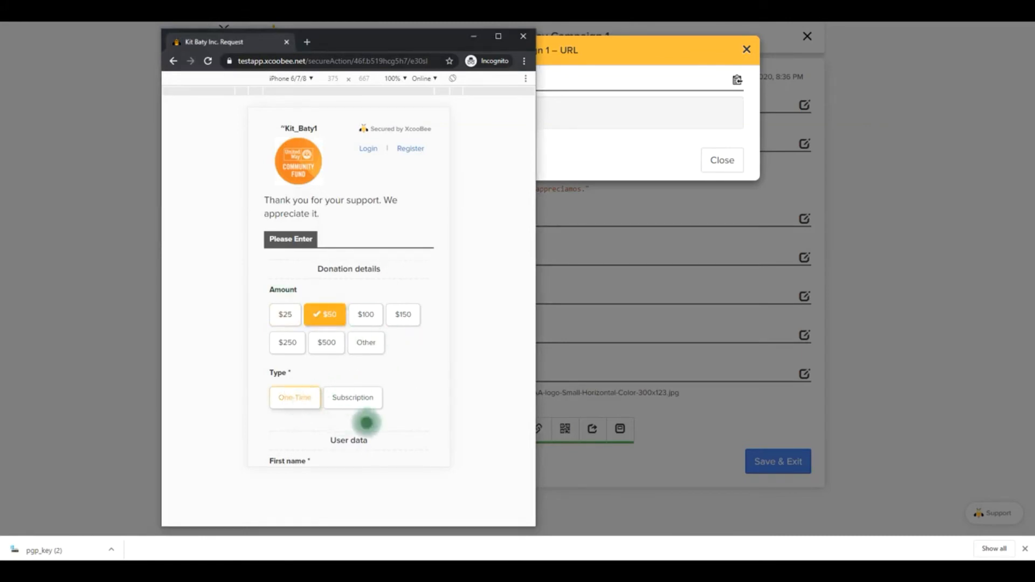
# Fill in the donor's first name, last name and e-mail address on the donation form
pyautogui.scroll(-5, 390, 405)
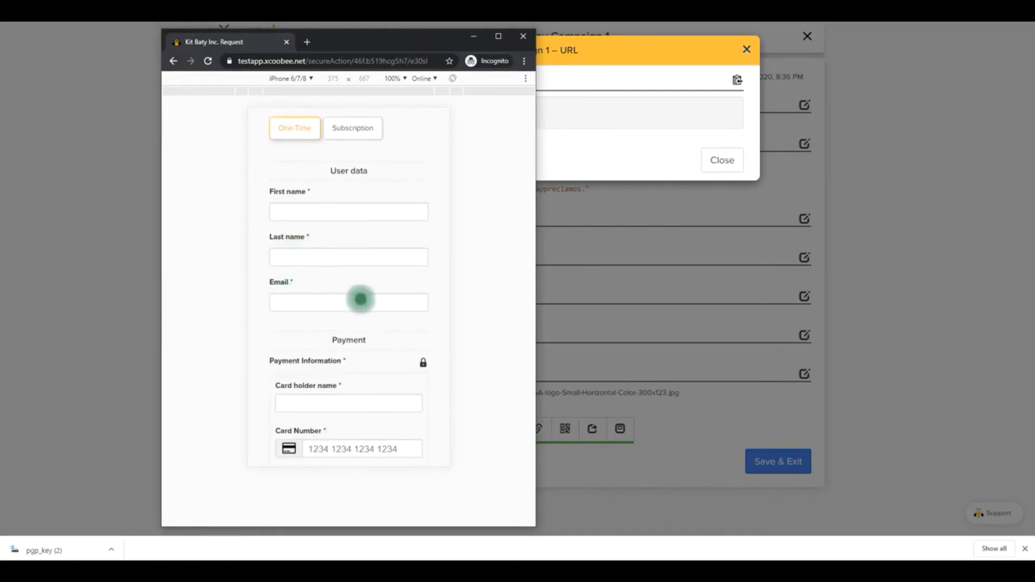
pyautogui.click(307, 211)
pyautogui.press('Tab')
pyautogui.press('Tab')
pyautogui.press('Tab')
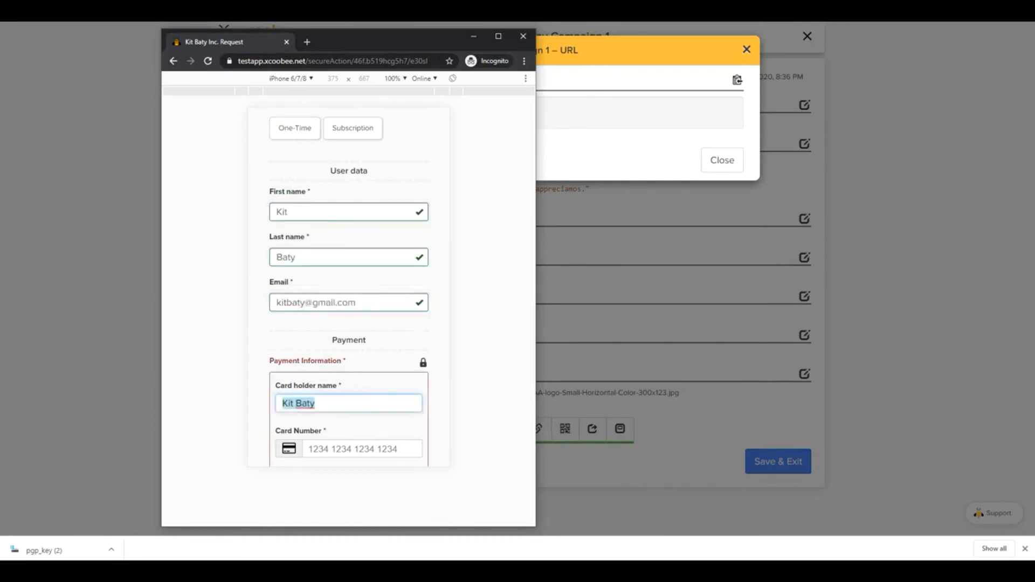
# Enter the card number, card expiration and CVV in the donation form's payment information
pyautogui.scroll(-2, 406, 257)
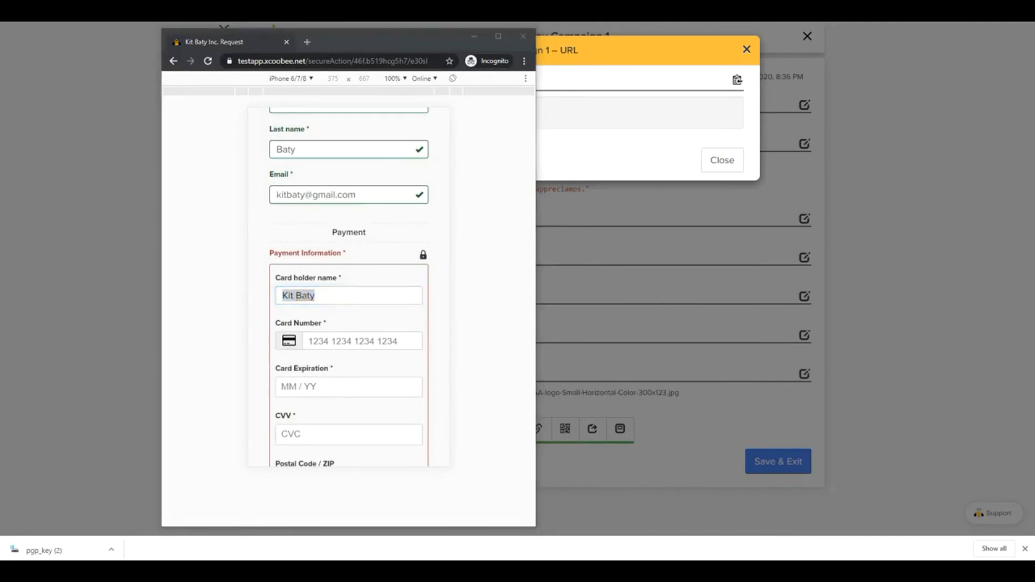
pyautogui.click(333, 344)
pyautogui.write('5555')
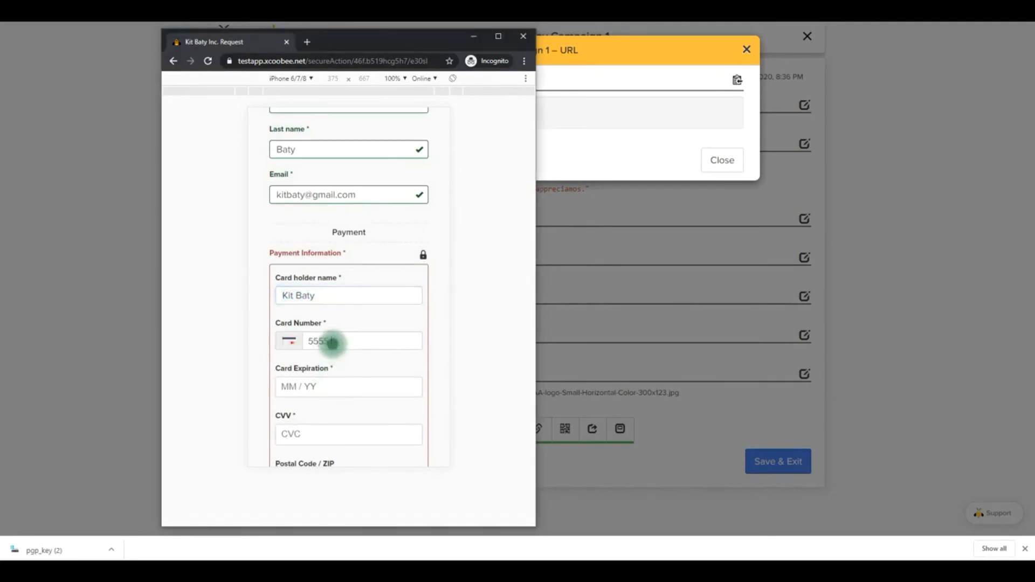
pyautogui.write(' 5555 5555 4444')
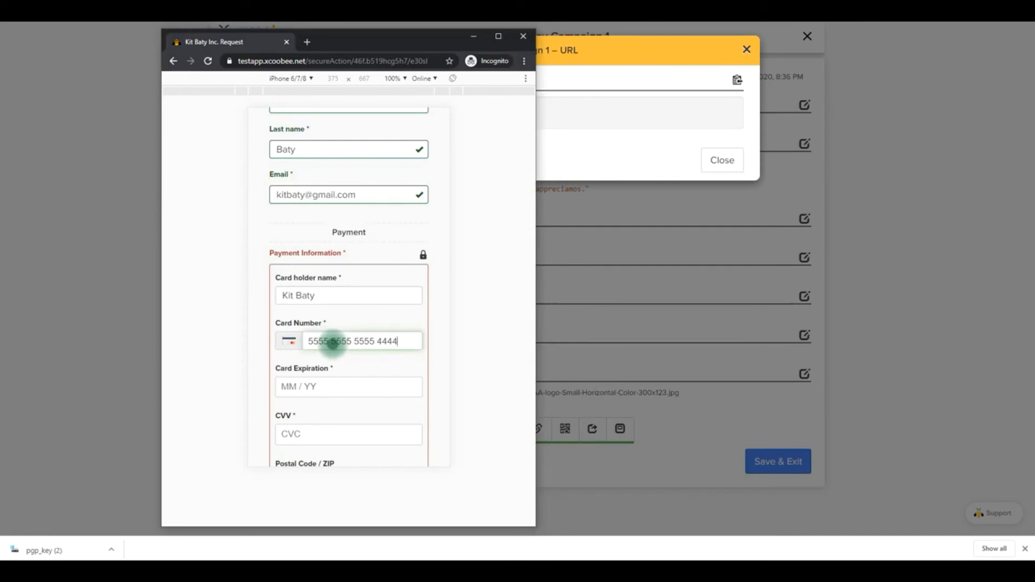
pyautogui.press('Tab')
pyautogui.write('1023')
pyautogui.press('Tab')
pyautogui.write('123')
# Enter the card's postal code and submit the donation
pyautogui.scroll(-2, 354, 372)
pyautogui.click(319, 377)
pyautogui.write('29607')
pyautogui.scroll(-2, 324, 409)
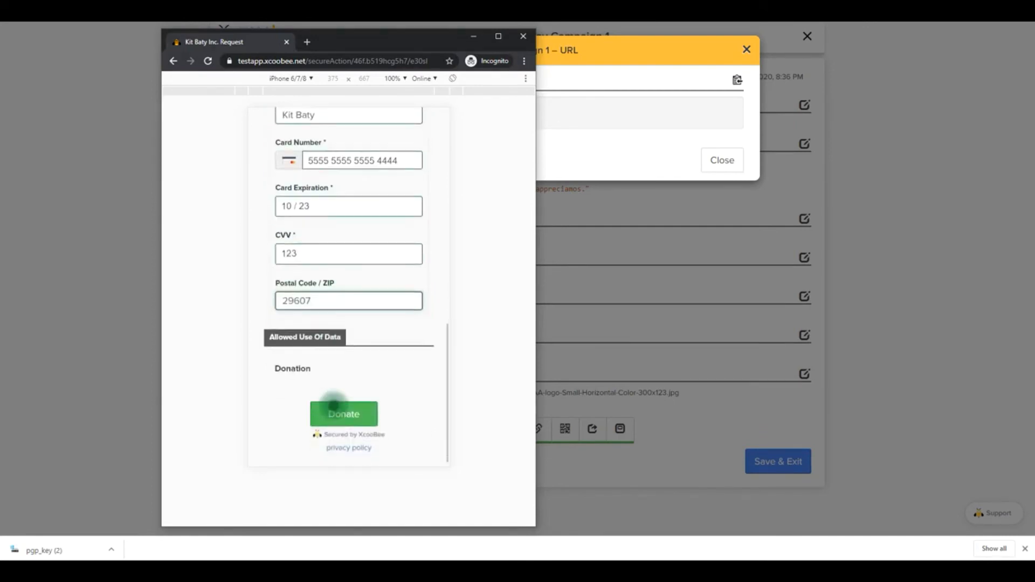
pyautogui.click(345, 415)
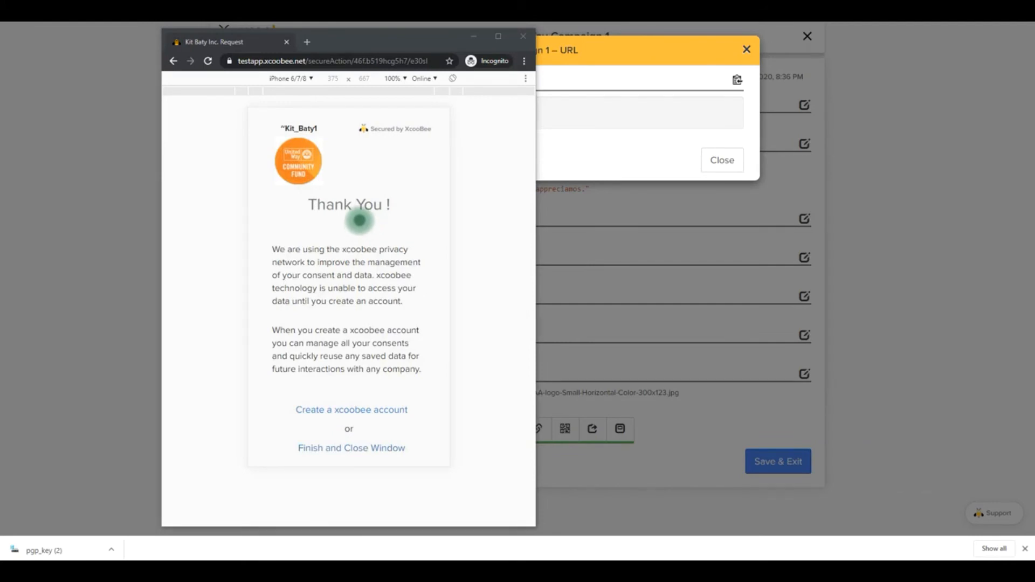
# Close the donation URL dialog and display the campaign's QR code
pyautogui.click(722, 159)
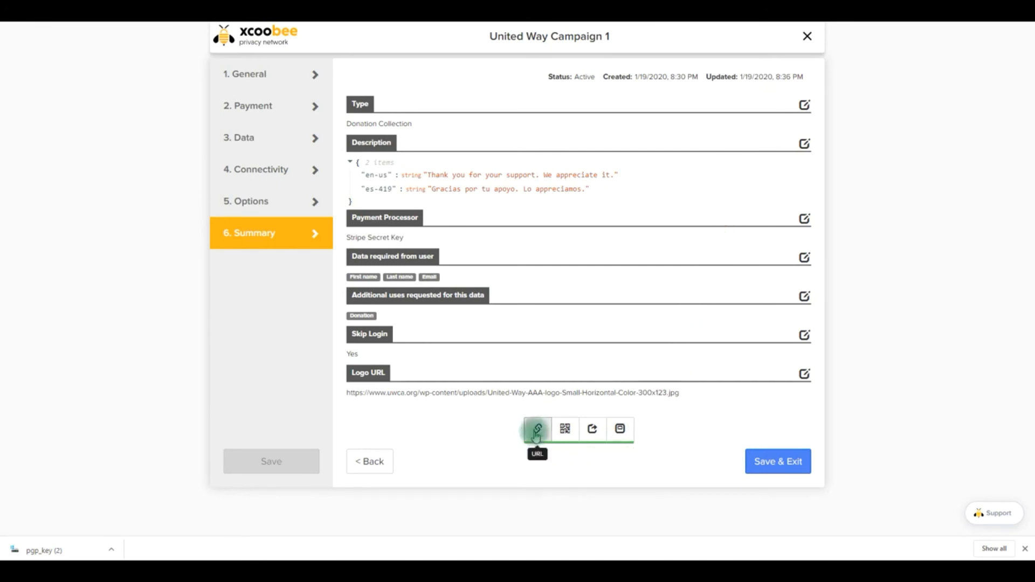
pyautogui.click(566, 432)
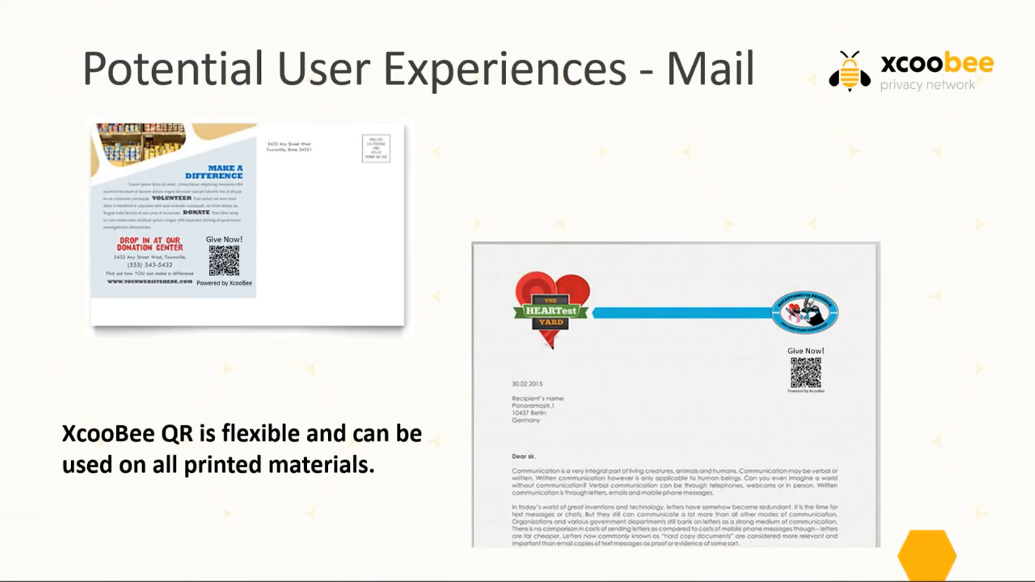
pyautogui.press('Right')
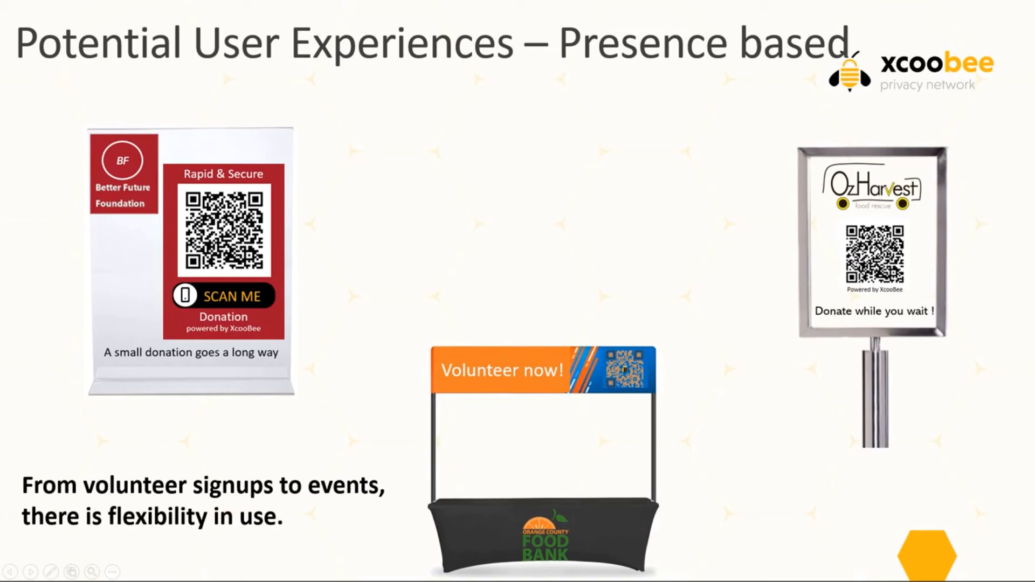
pyautogui.press('Right')
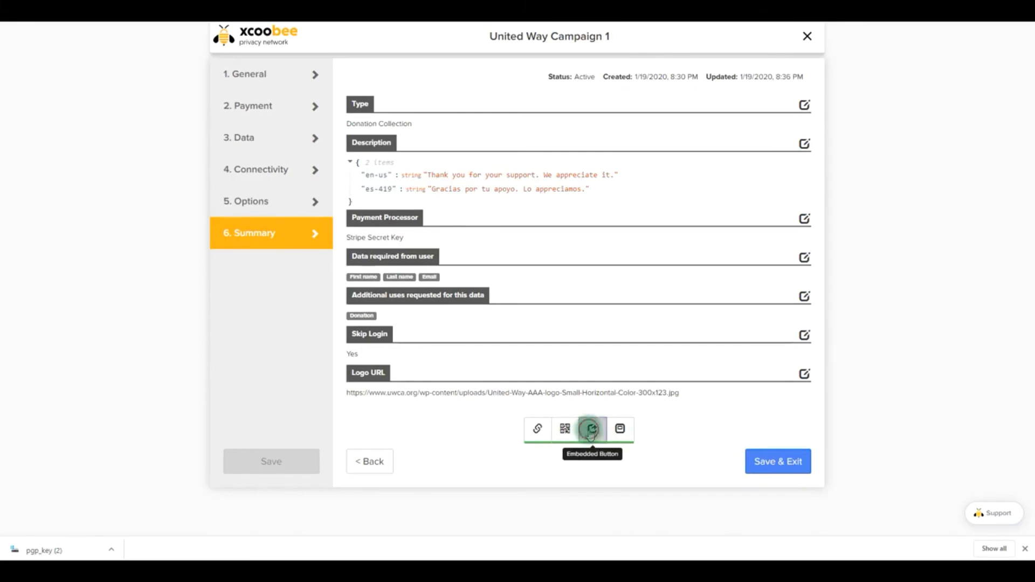
# Set the campaign's large embedded button text to "Donate Now", review the generated button code and close the dialog
pyautogui.click(591, 428)
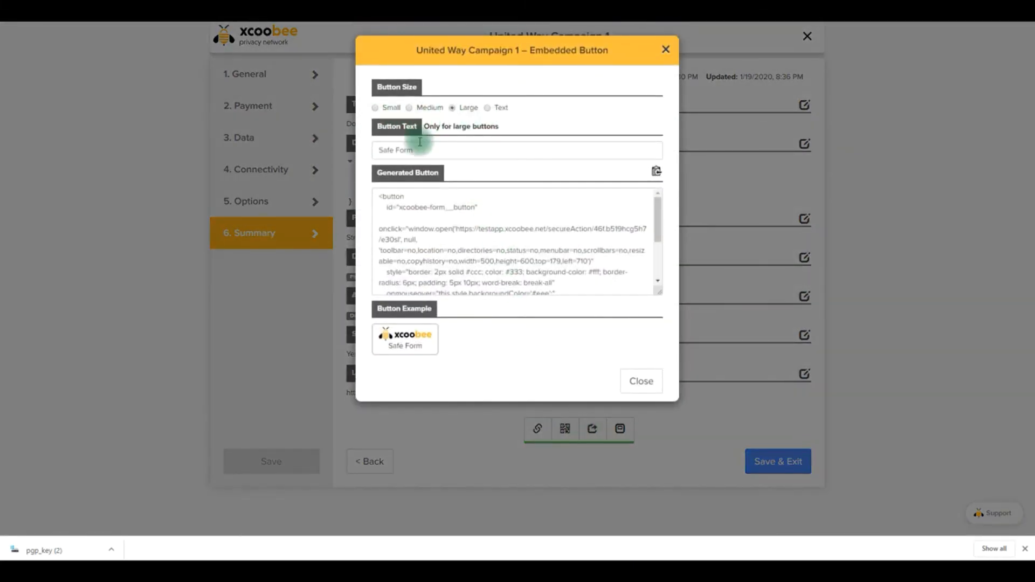
pyautogui.moveTo(423, 148); pyautogui.dragTo(371, 153)
pyautogui.write('Donate Now')
pyautogui.click(476, 246)
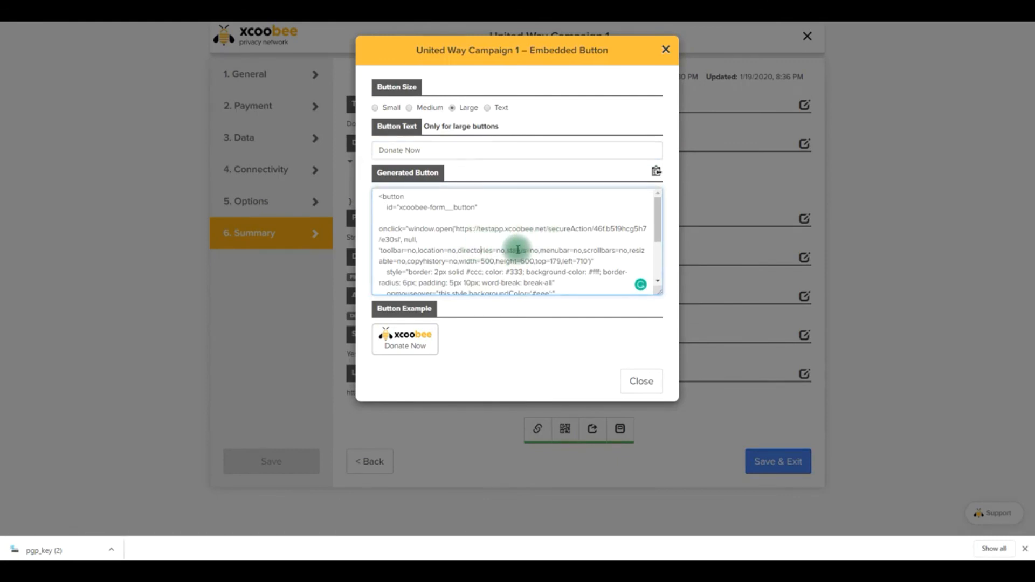
pyautogui.moveTo(661, 212)
pyautogui.mouseDown()
pyautogui.moveTo(659, 268)
pyautogui.moveTo(654, 213)
pyautogui.mouseUp()
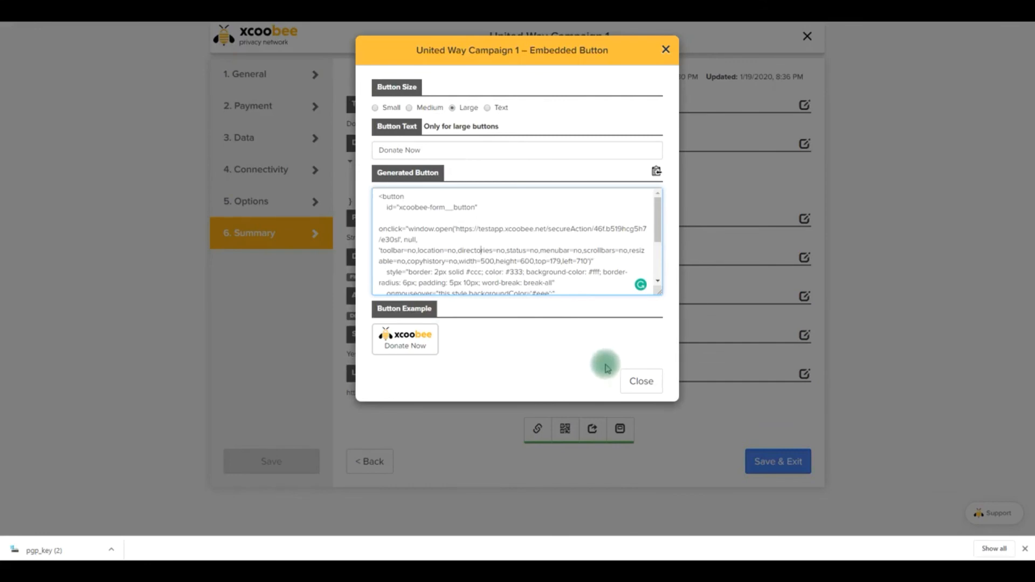
pyautogui.click(640, 380)
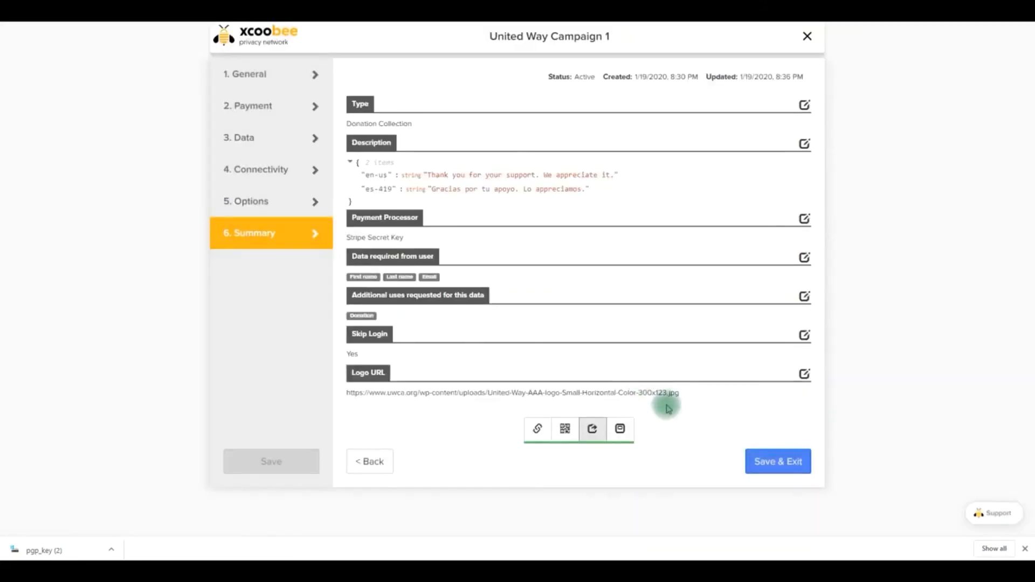
# Display the campaign's embedded form code and expand its width and height options
pyautogui.click(620, 432)
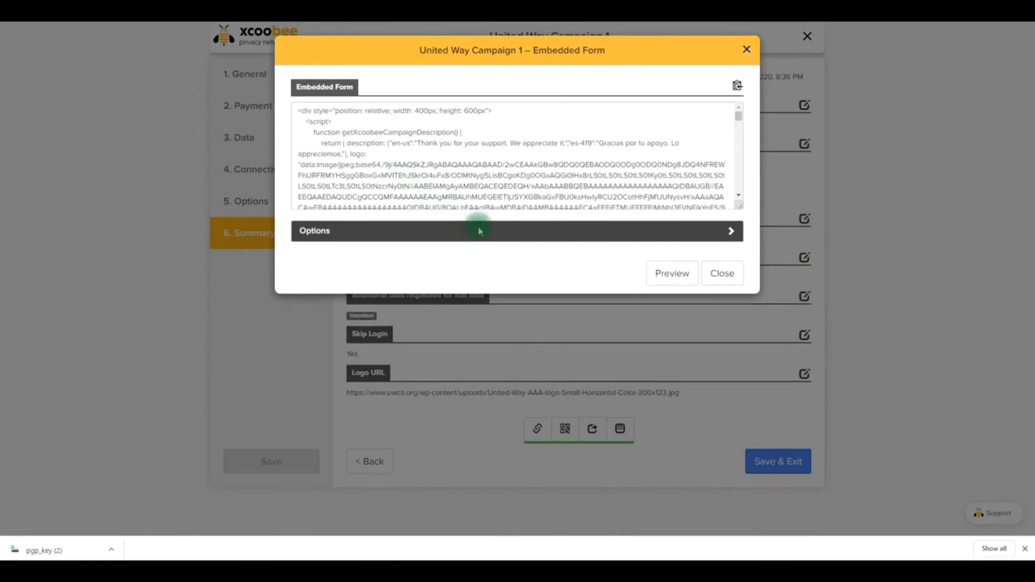
pyautogui.click(721, 237)
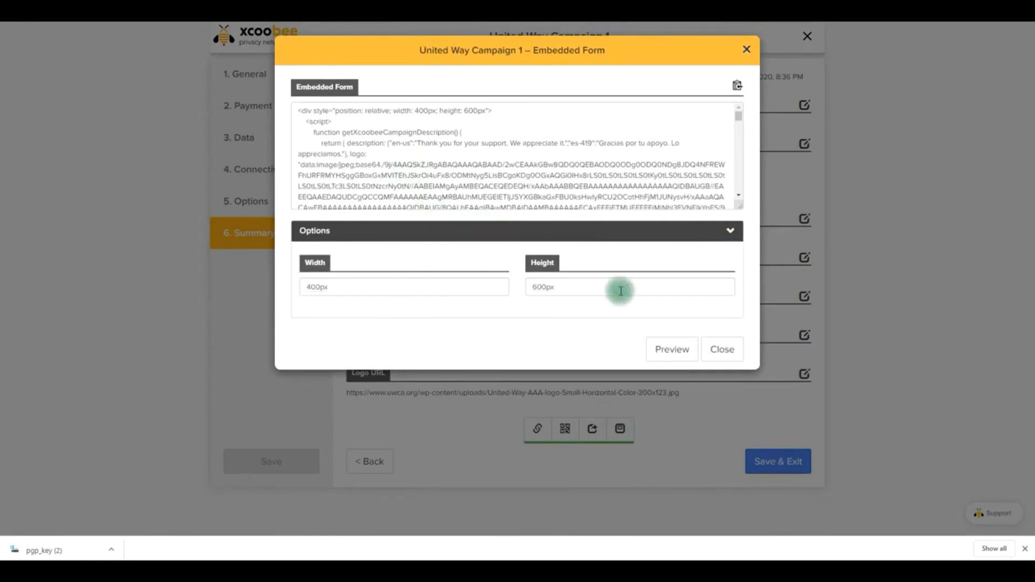